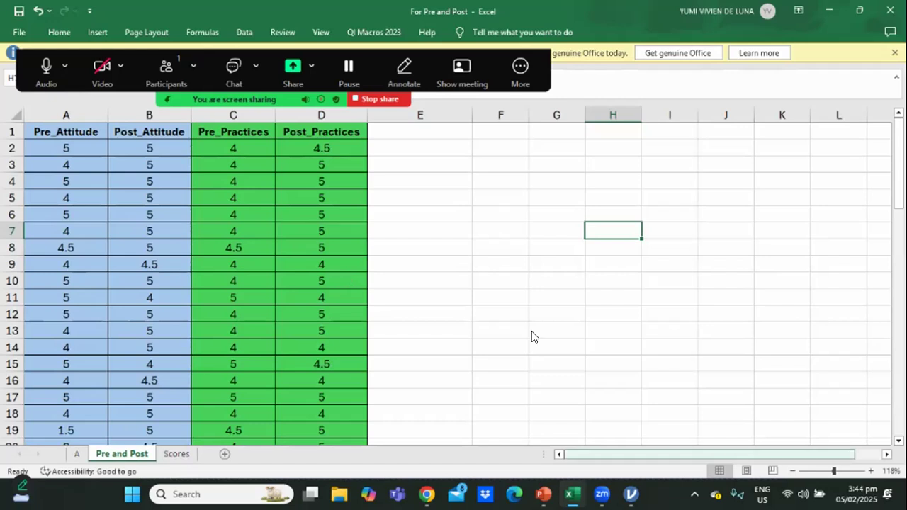
Switch to jamovi and open the For Pre and Post data file from the Session 2 folder inside Lecturette.
drag(899, 199, 899, 193)
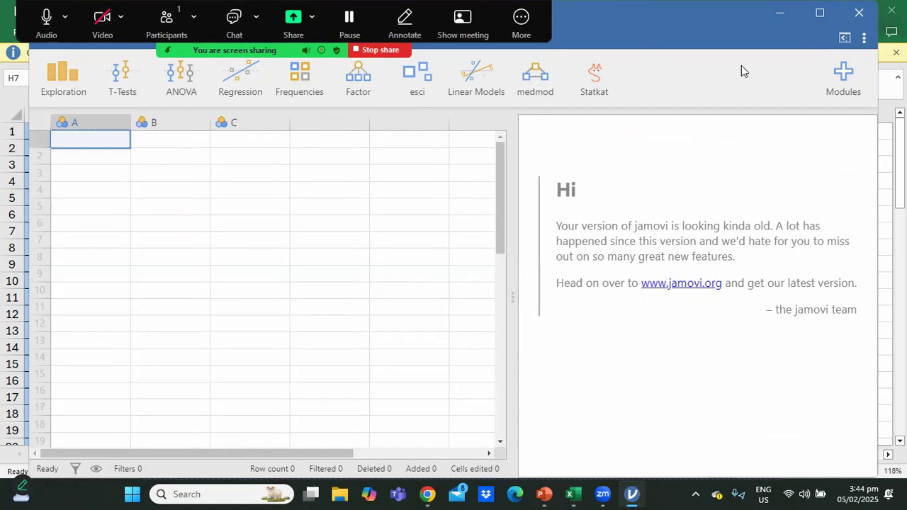
drag(373, 3, 728, 58)
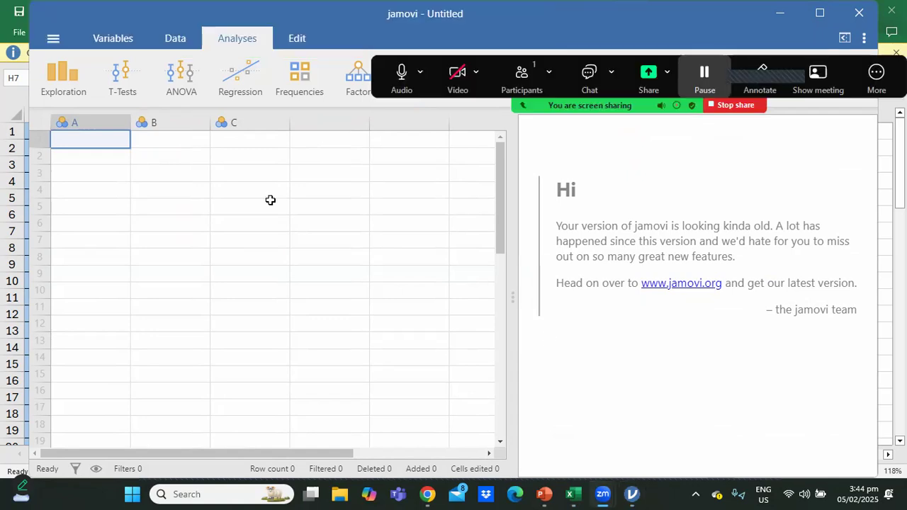
click(54, 38)
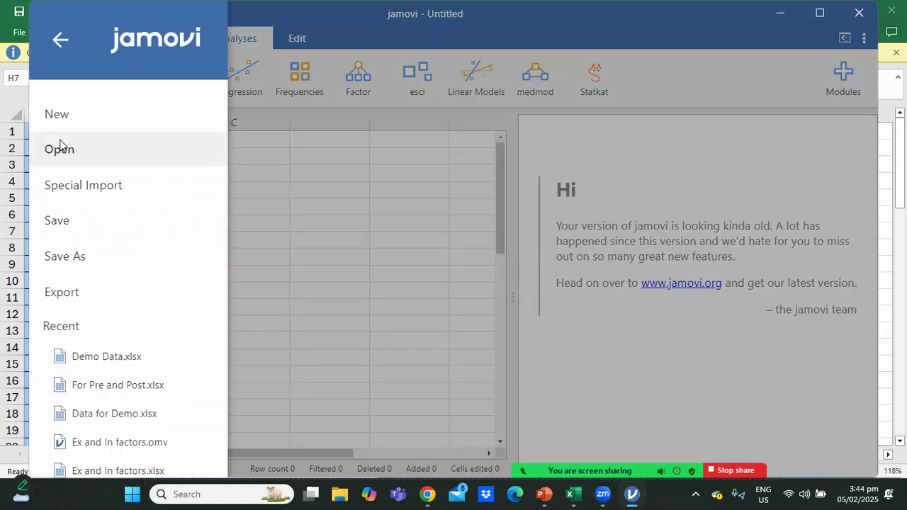
click(61, 146)
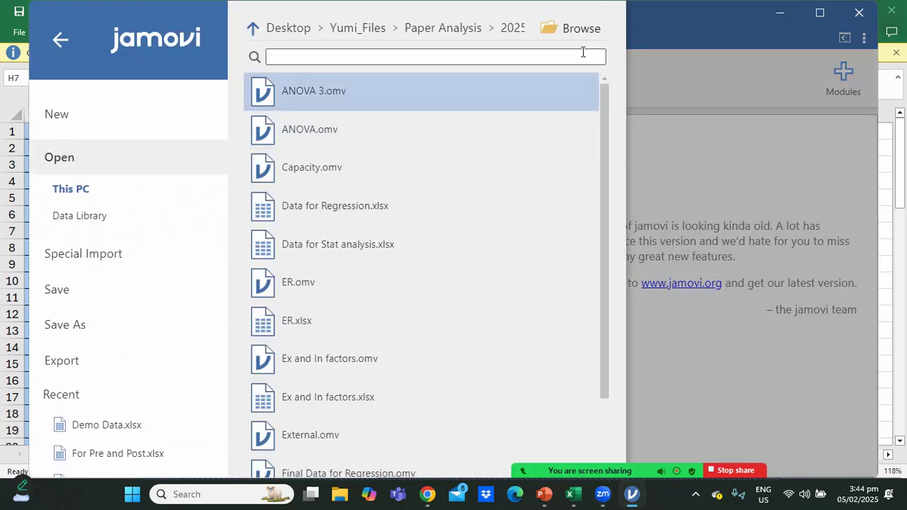
click(581, 32)
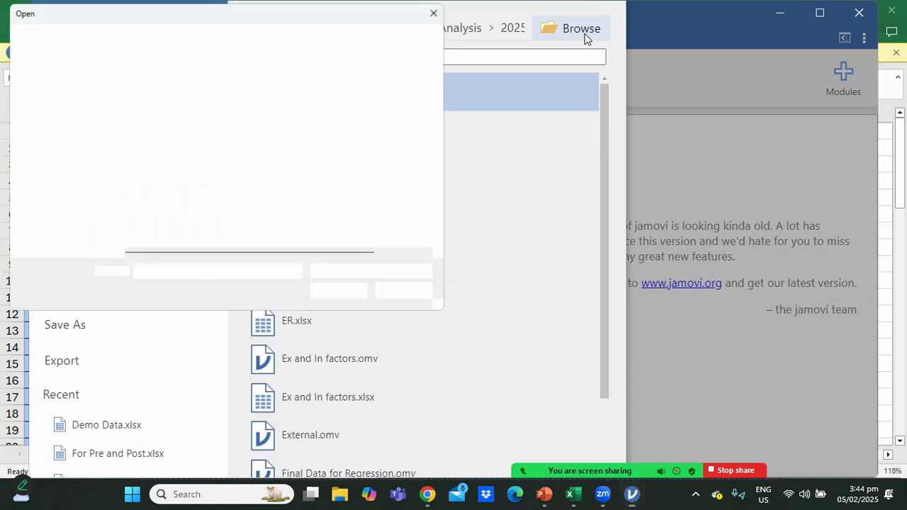
click(151, 40)
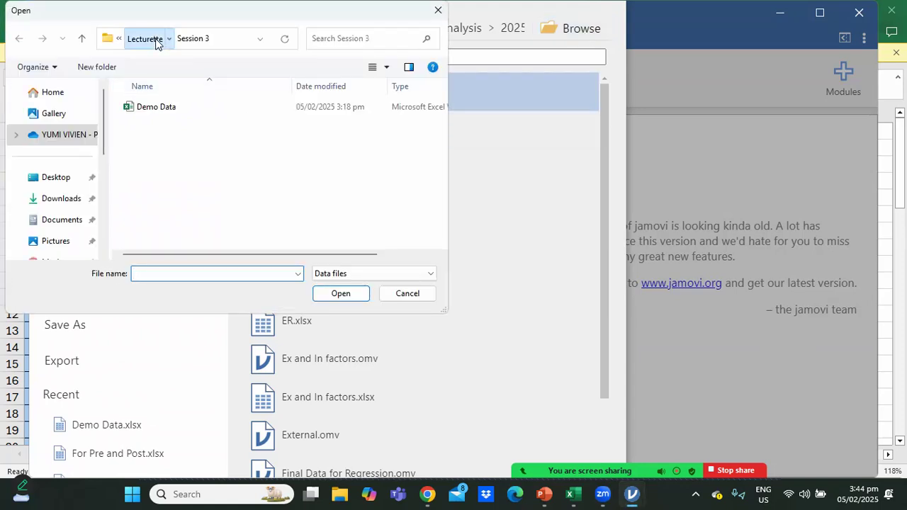
double_click(153, 125)
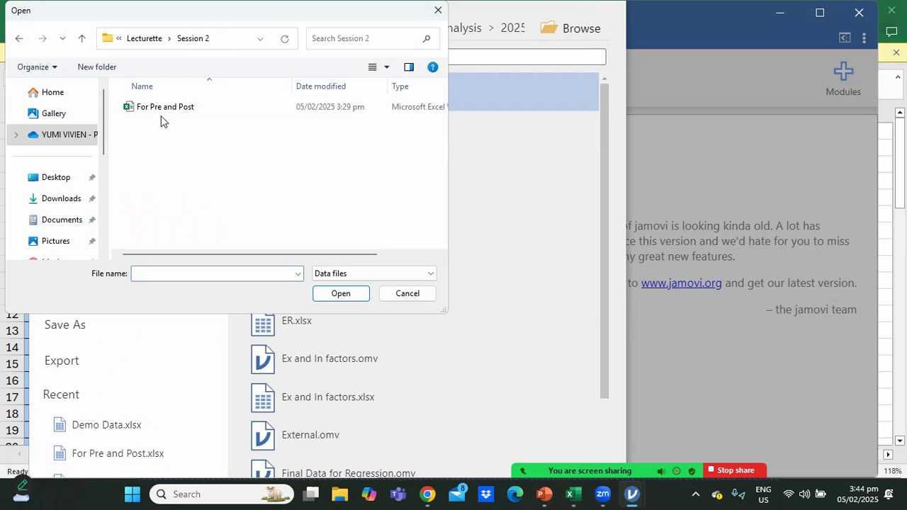
click(166, 112)
click(338, 293)
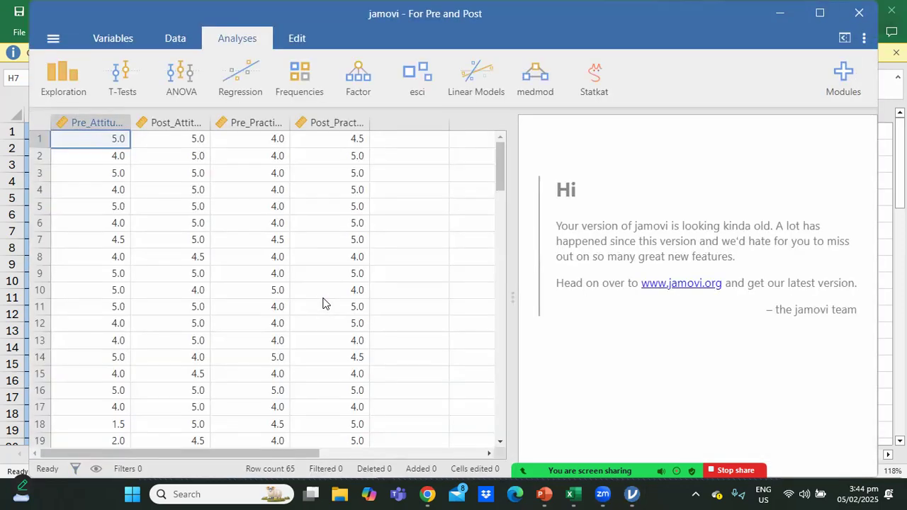
Set up a Paired Samples T-Test that pairs Pre_Attitude with Post_Attitude.
click(128, 80)
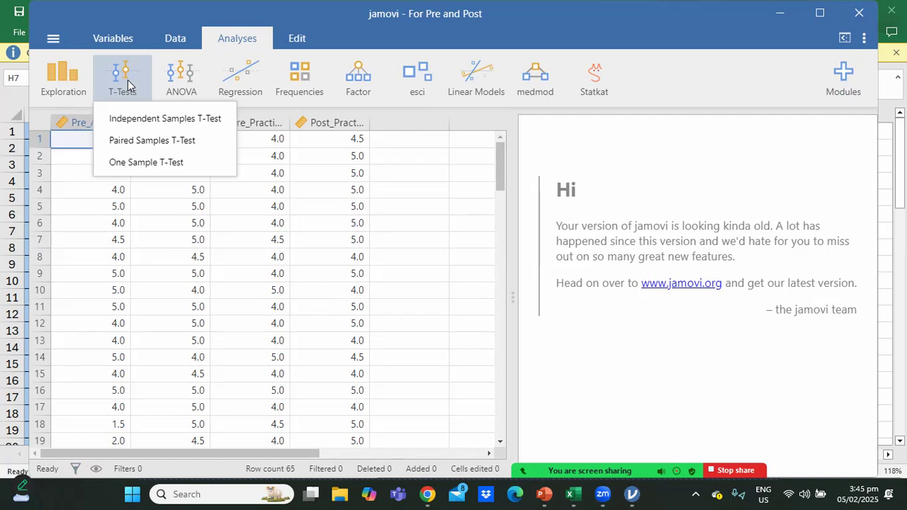
click(136, 141)
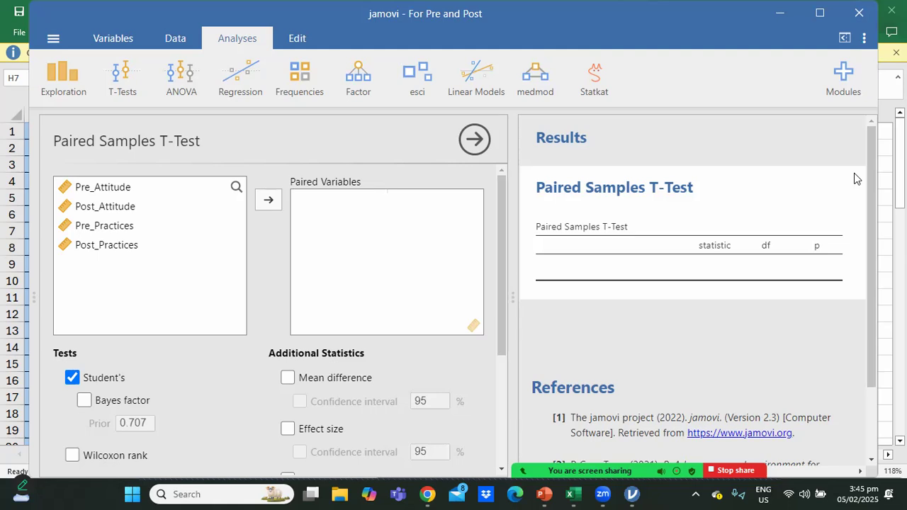
drag(867, 176, 870, 205)
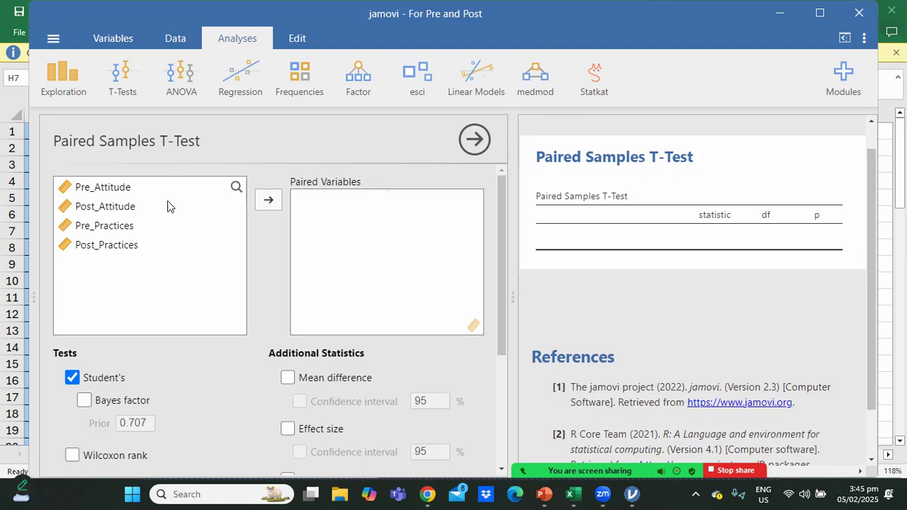
click(131, 189)
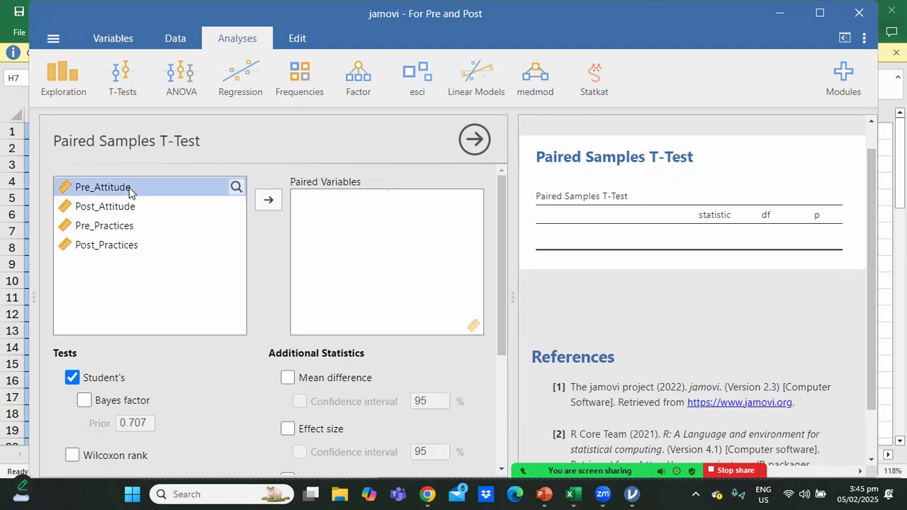
click(269, 200)
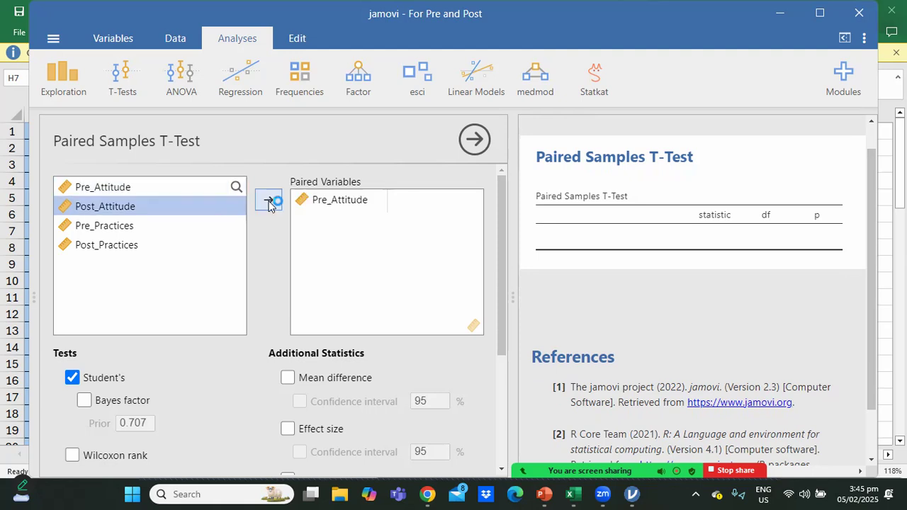
click(269, 201)
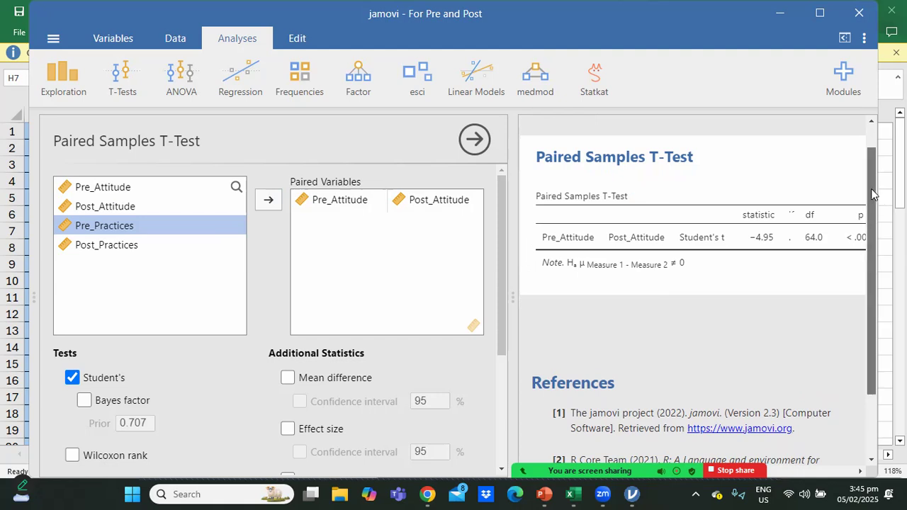
scroll(618, 233, down, 1)
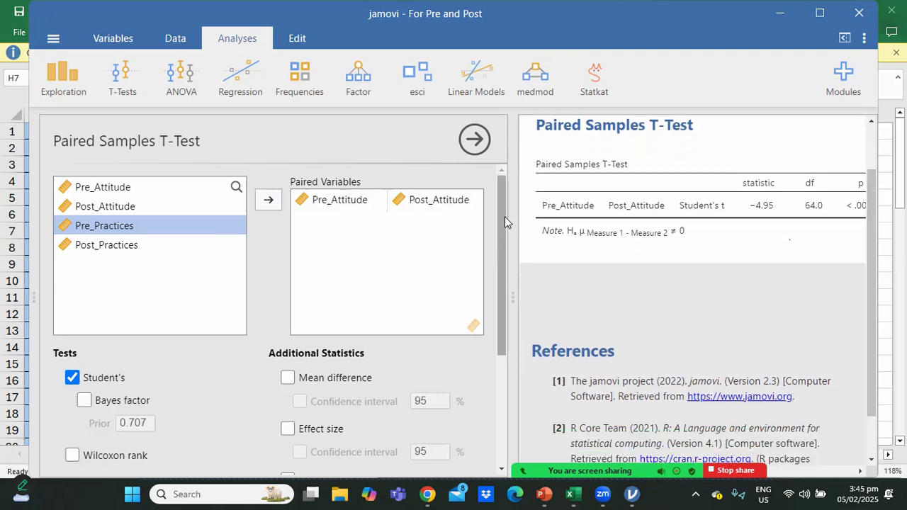
Add Descriptives and the Normality test to the paired samples analysis.
drag(505, 216, 505, 278)
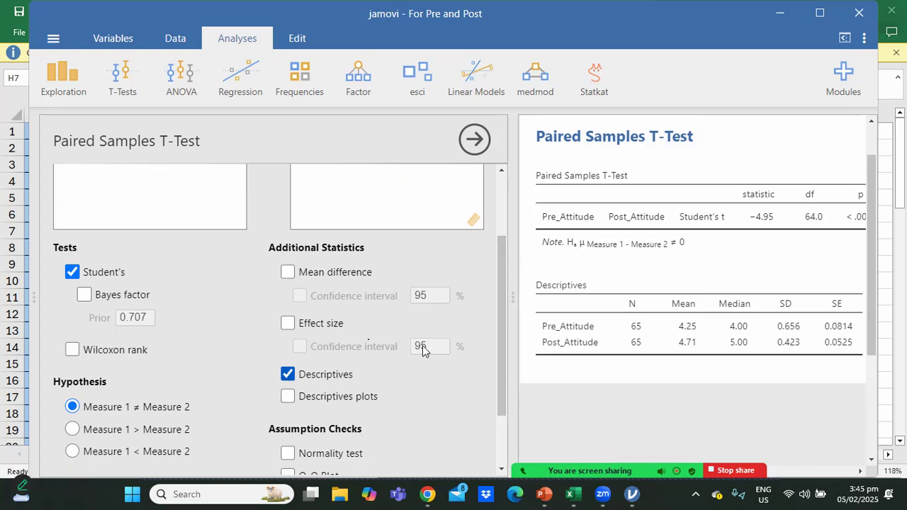
drag(498, 307, 503, 362)
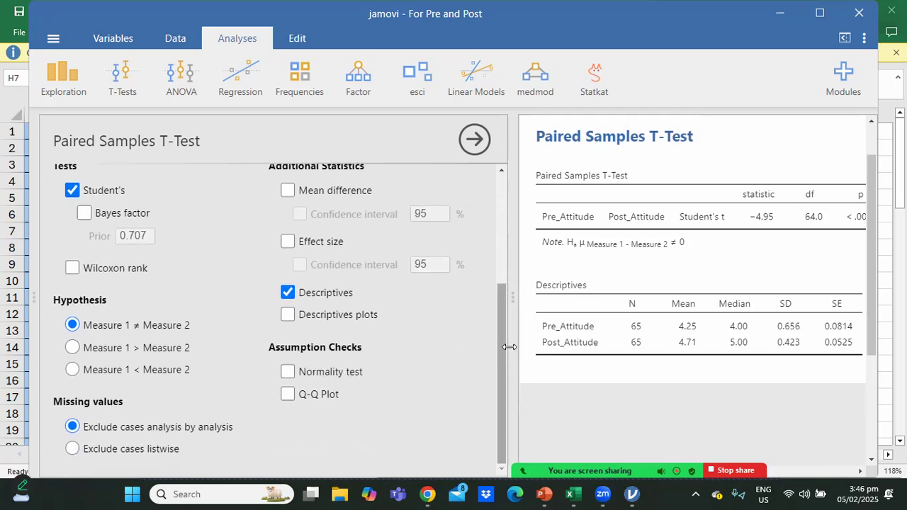
mouse_move(499, 346)
mouse_down()
mouse_move(500, 312)
mouse_move(501, 348)
mouse_up()
drag(502, 352, 501, 352)
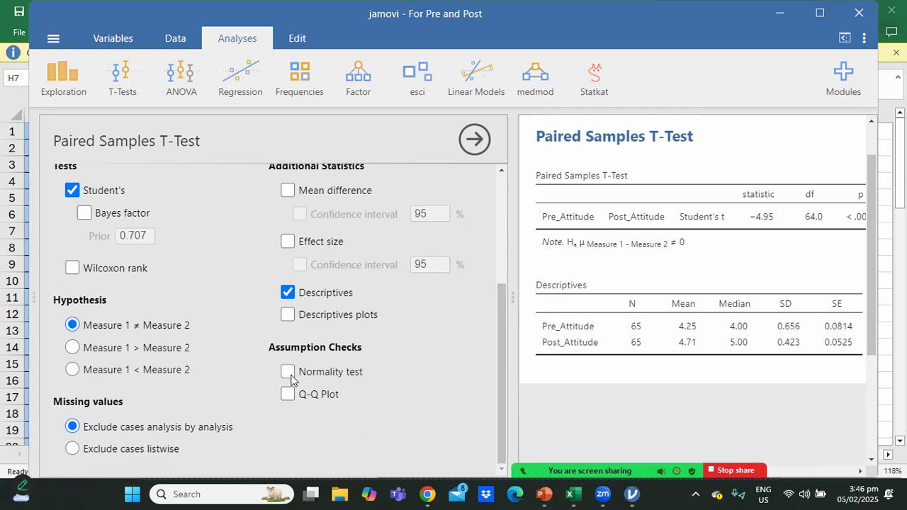
click(288, 373)
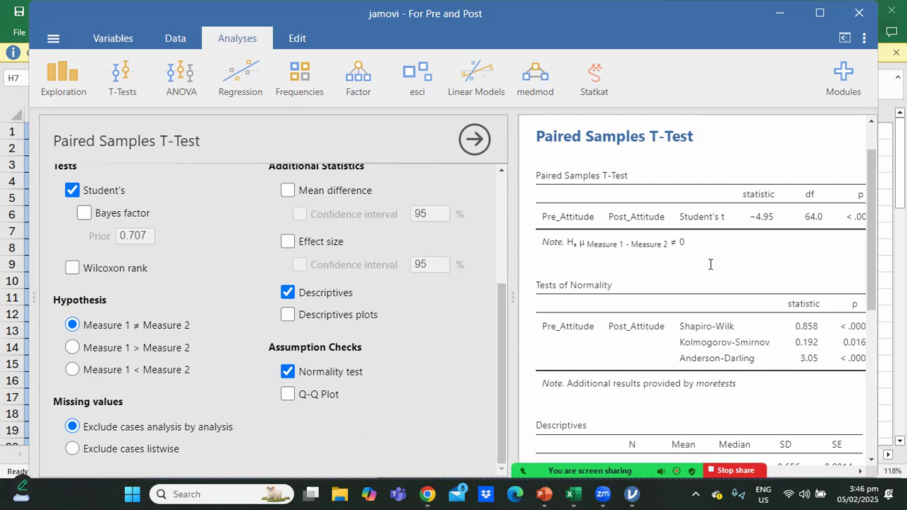
Close the analysis options and widen the results to examine the t-test, normality and descriptives tables.
click(474, 140)
drag(511, 152, 196, 145)
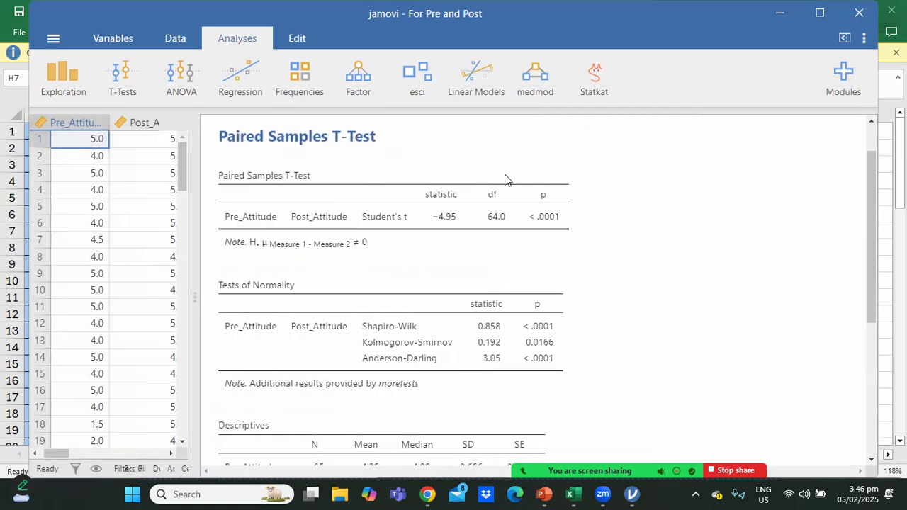
drag(867, 191, 877, 253)
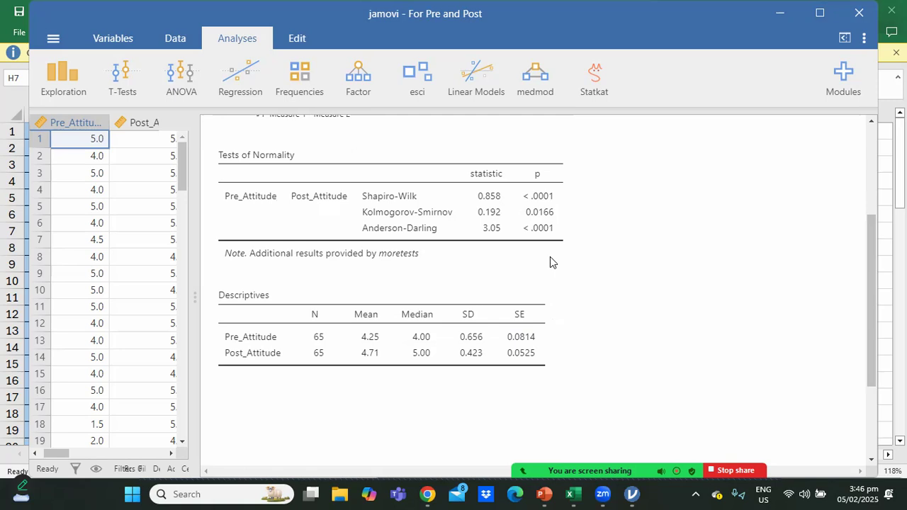
drag(874, 302, 869, 223)
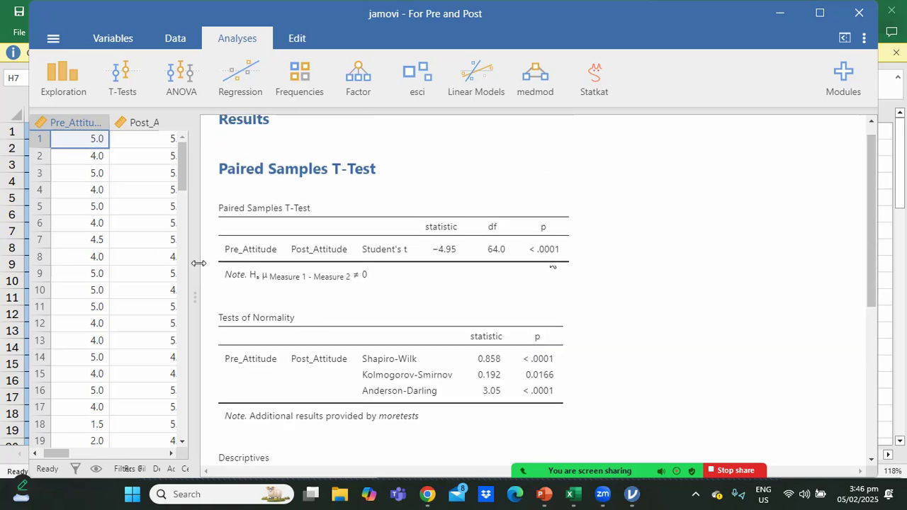
Reopen the paired samples analysis, replace the Student's test with Wilcoxon rank and remove the Normality test.
drag(198, 263, 584, 323)
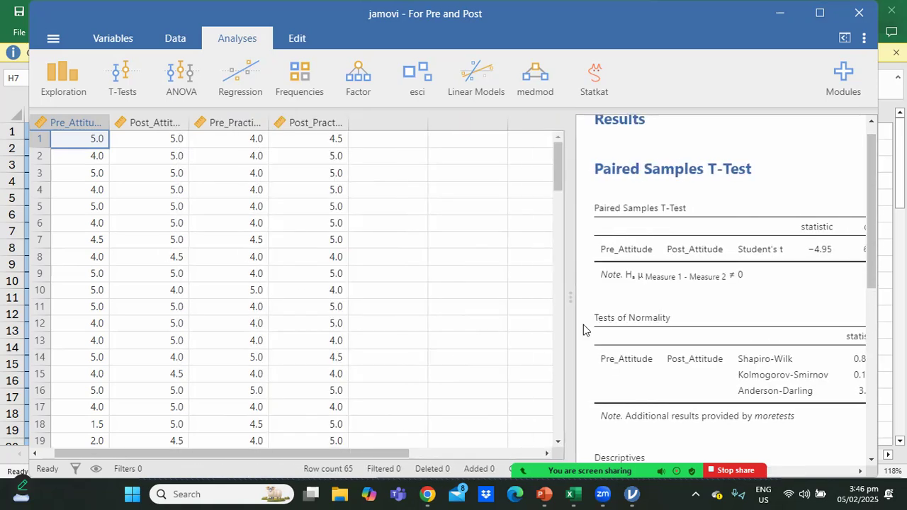
click(658, 312)
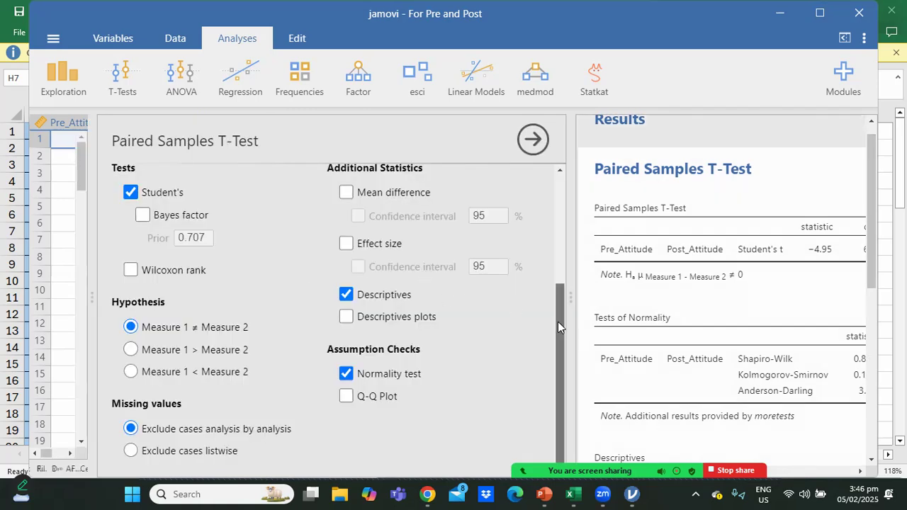
scroll(557, 322, up, 1)
click(130, 243)
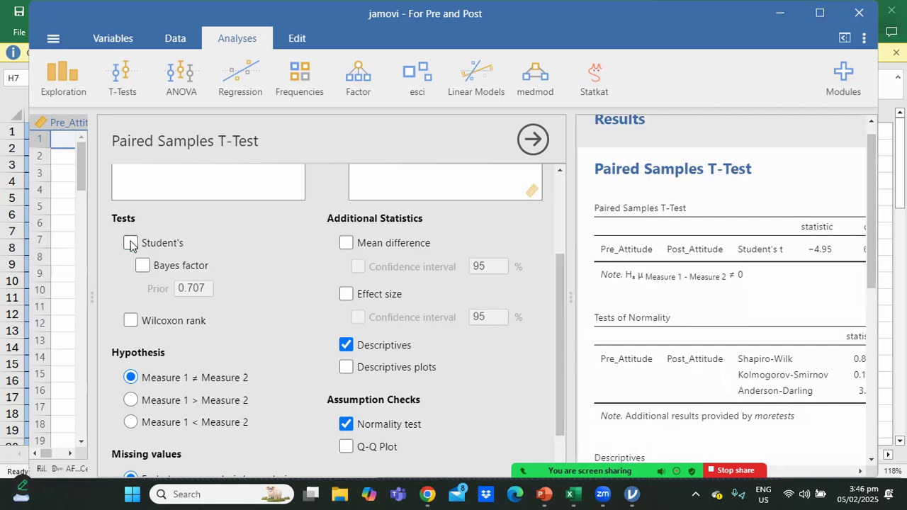
click(130, 321)
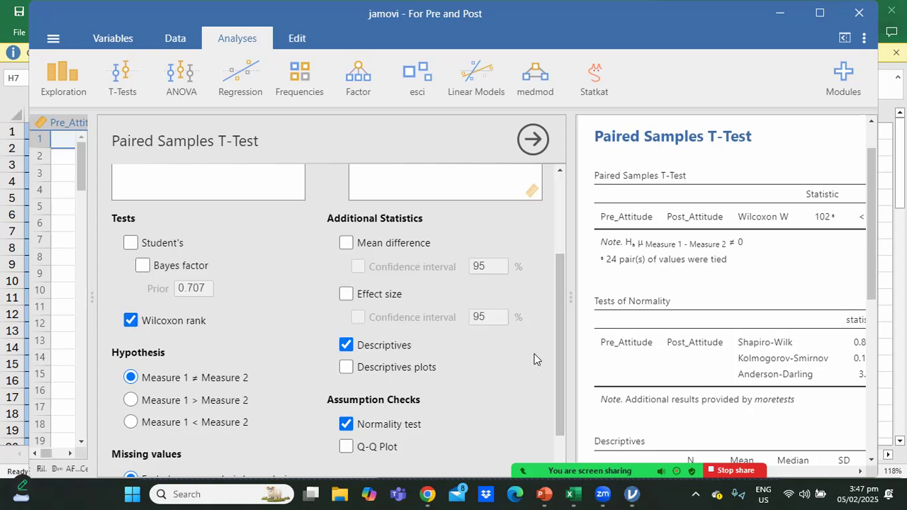
scroll(559, 350, down, 2)
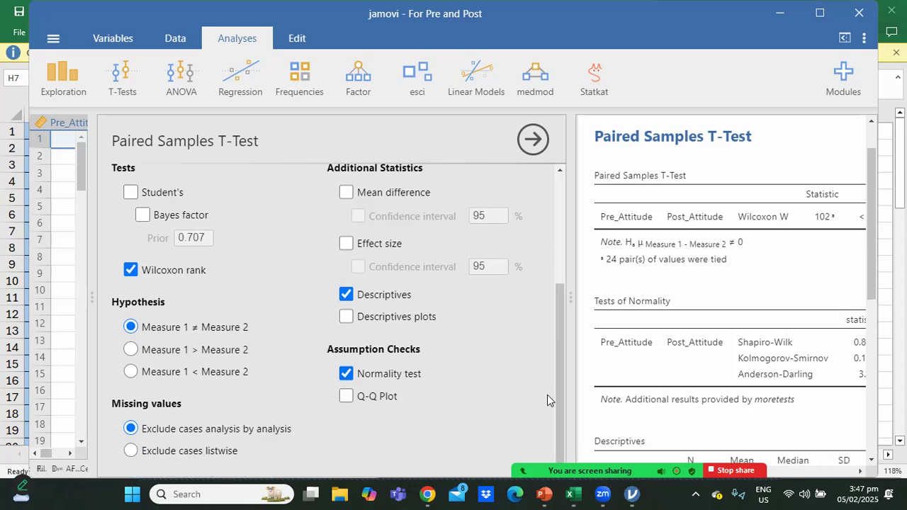
click(346, 375)
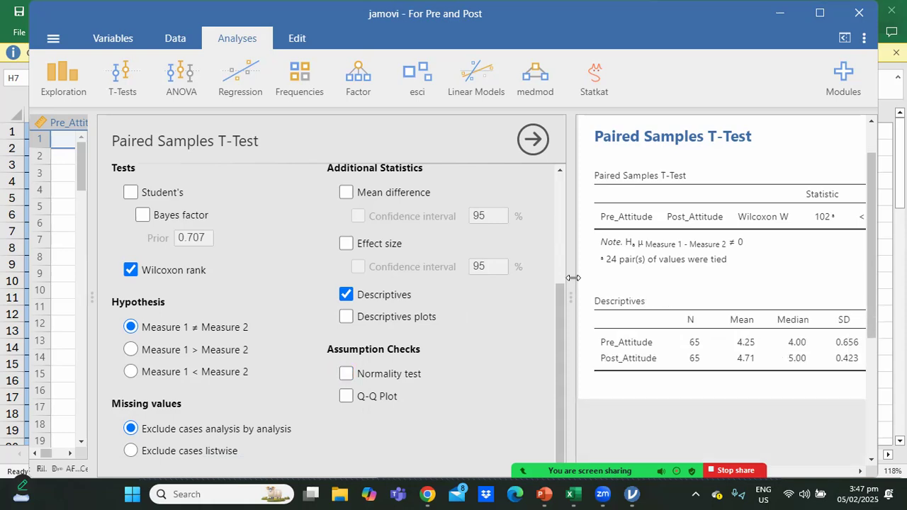
Widen the results to examine the Wilcoxon W and descriptives tables for the attitude pair.
drag(572, 278, 355, 265)
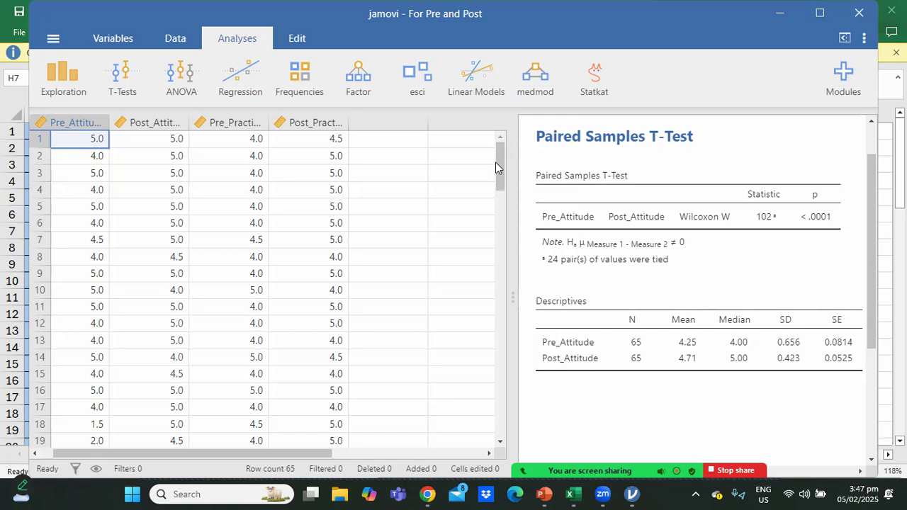
drag(513, 174, 189, 174)
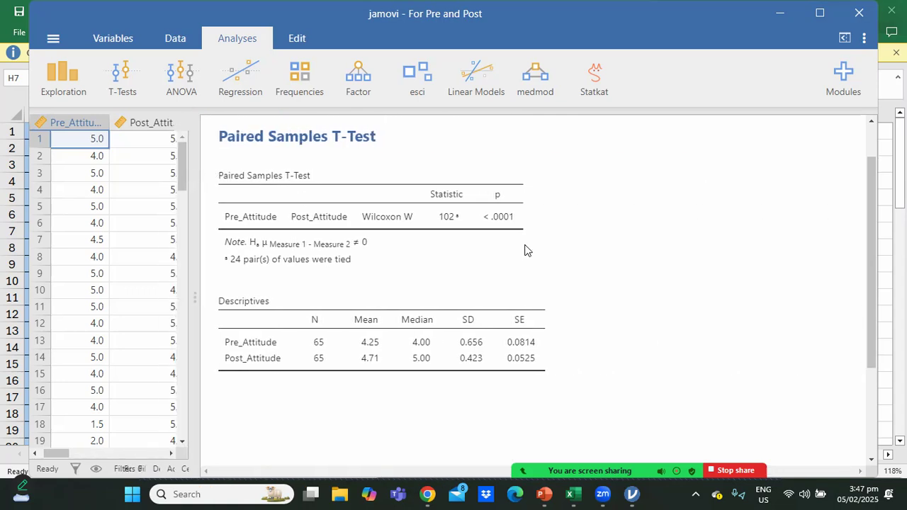
drag(870, 257, 871, 285)
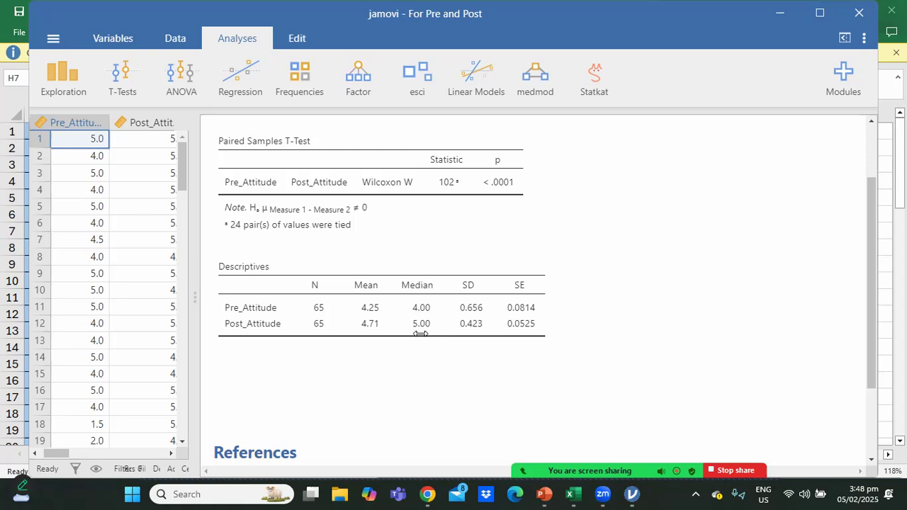
Reopen the paired samples analysis, replace Wilcoxon rank with the Student's test and close the options.
click(480, 294)
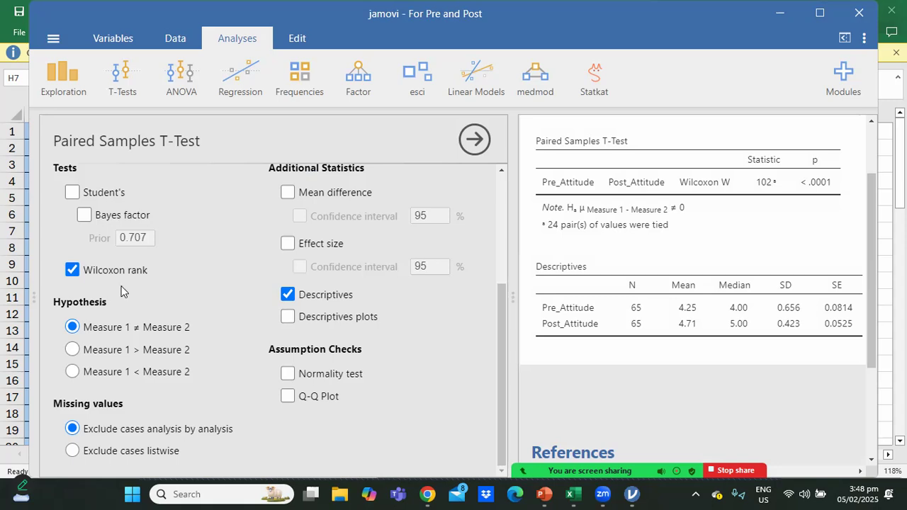
click(72, 270)
click(73, 192)
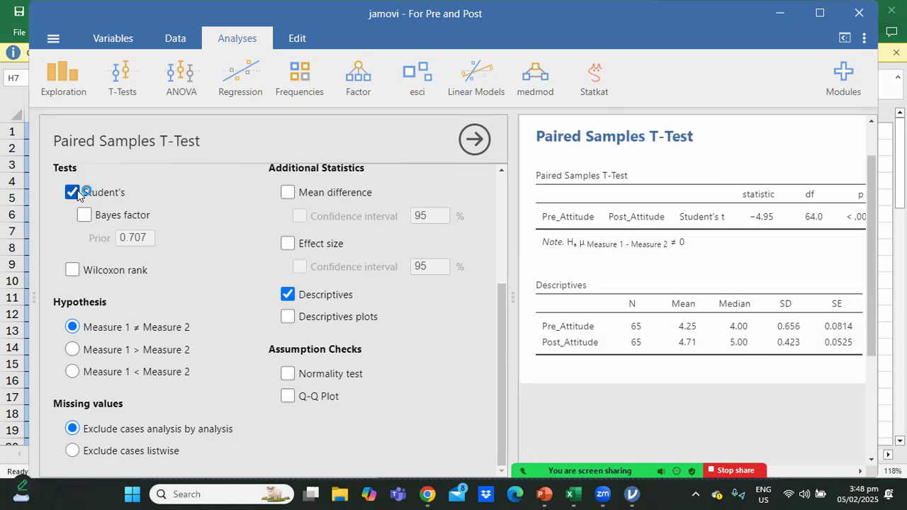
click(474, 140)
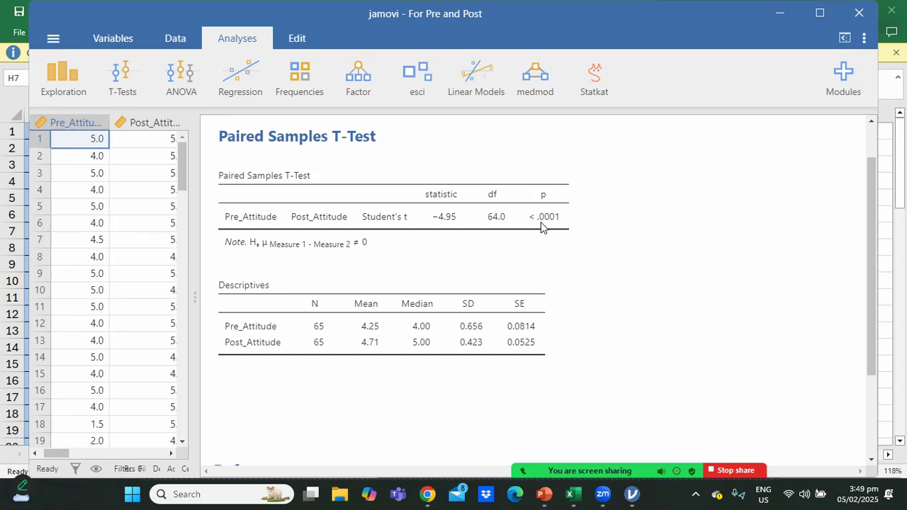
Switch to the S2_ Analysis of Paired Sample Test presentation in PowerPoint and start the slide show from the Illustration slide.
click(547, 448)
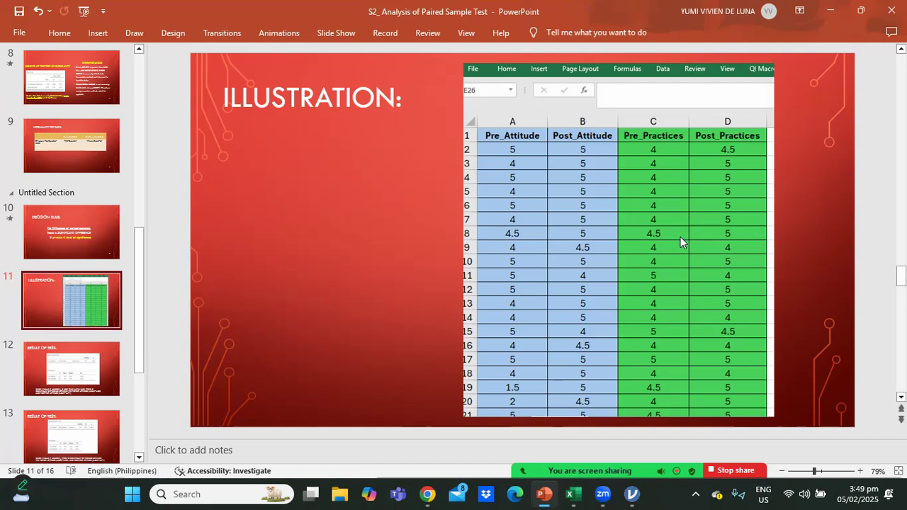
click(763, 472)
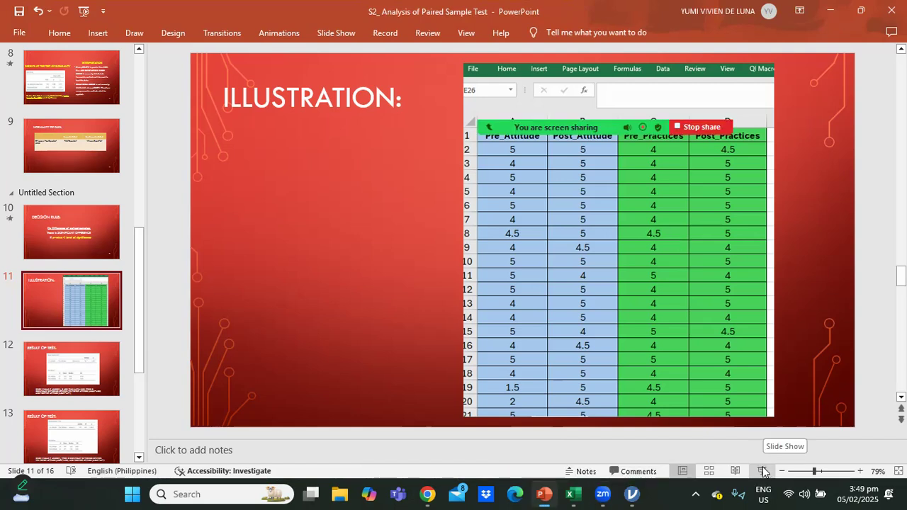
click(764, 469)
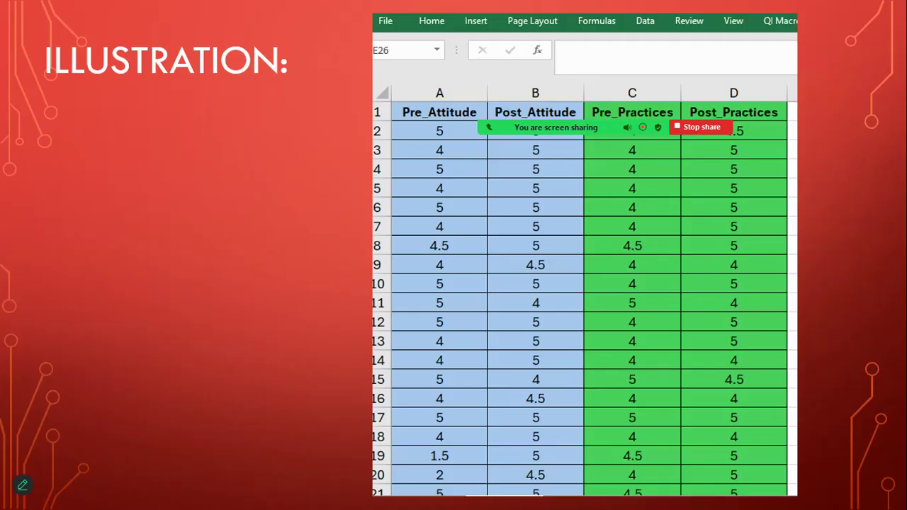
Advance the slide show past the Wilcoxon W result slide to the Student's t result slide.
click(764, 475)
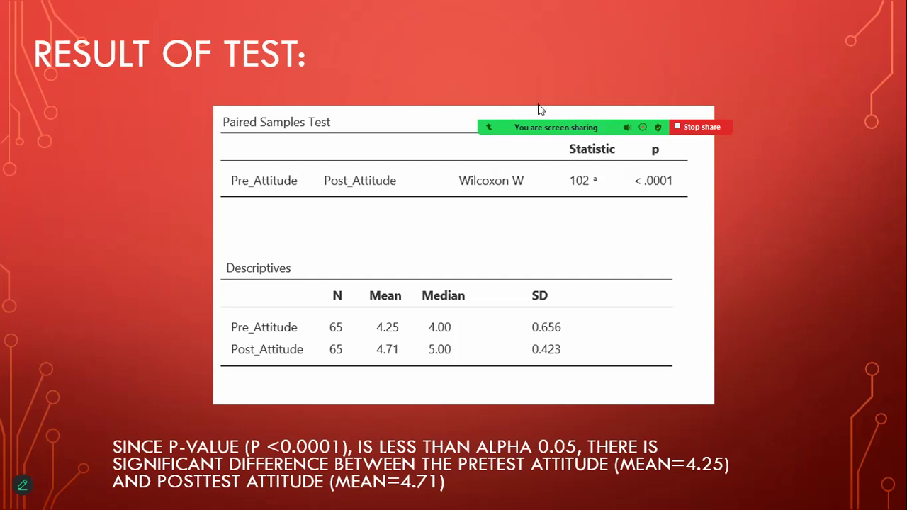
mouse_move(503, 125)
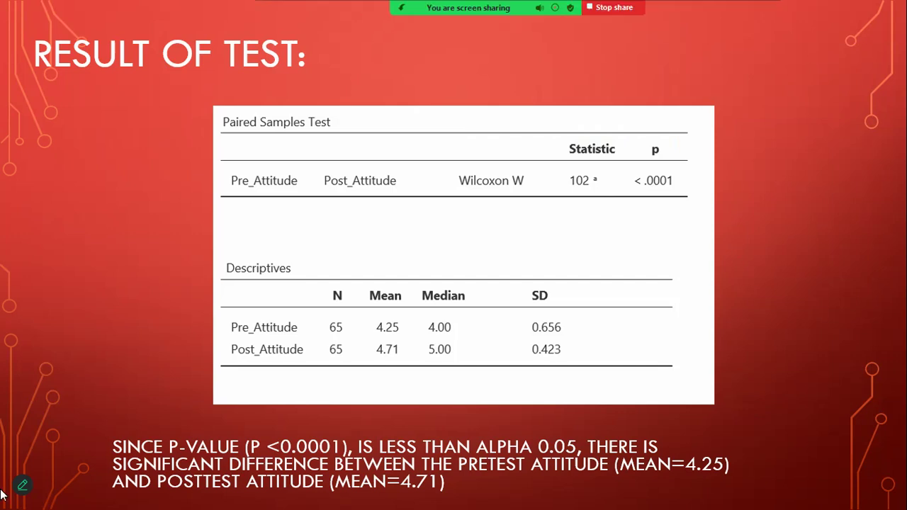
click(38, 496)
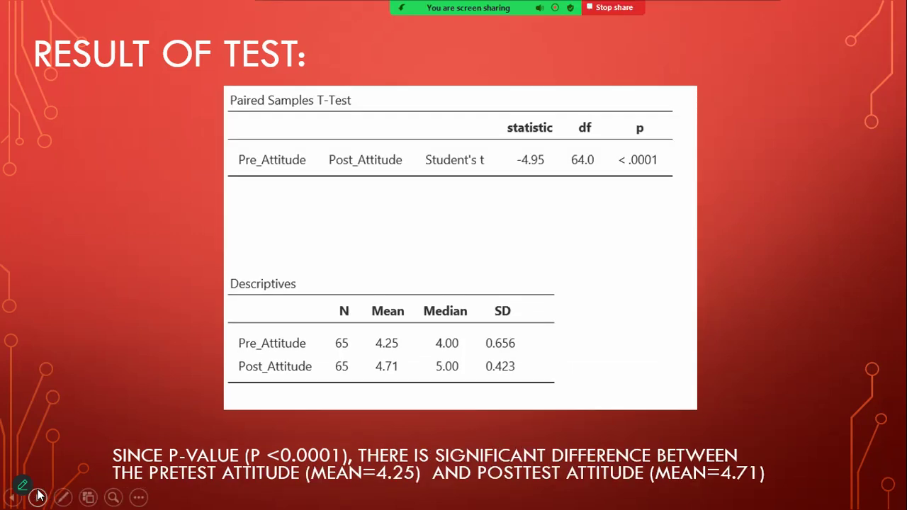